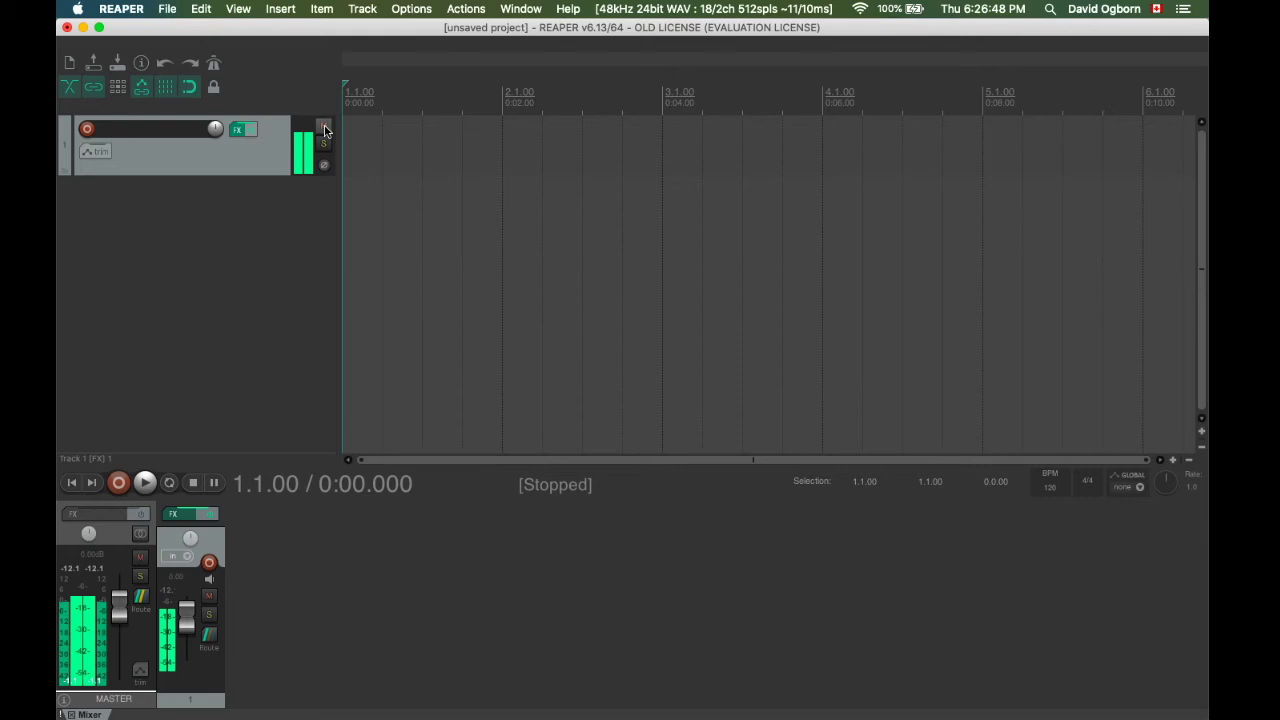
# Mute Track 1 so its lane dims and its meters go silent.
pyautogui.click(324, 128)
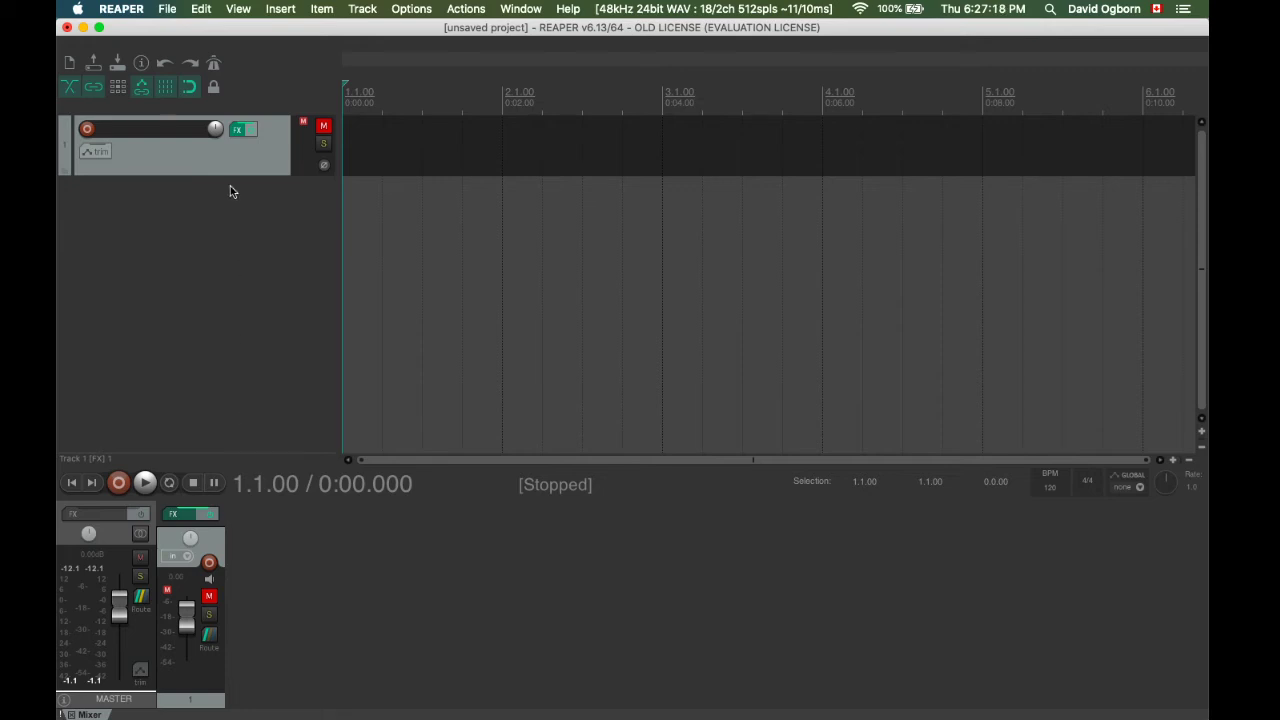
pyautogui.click(133, 7)
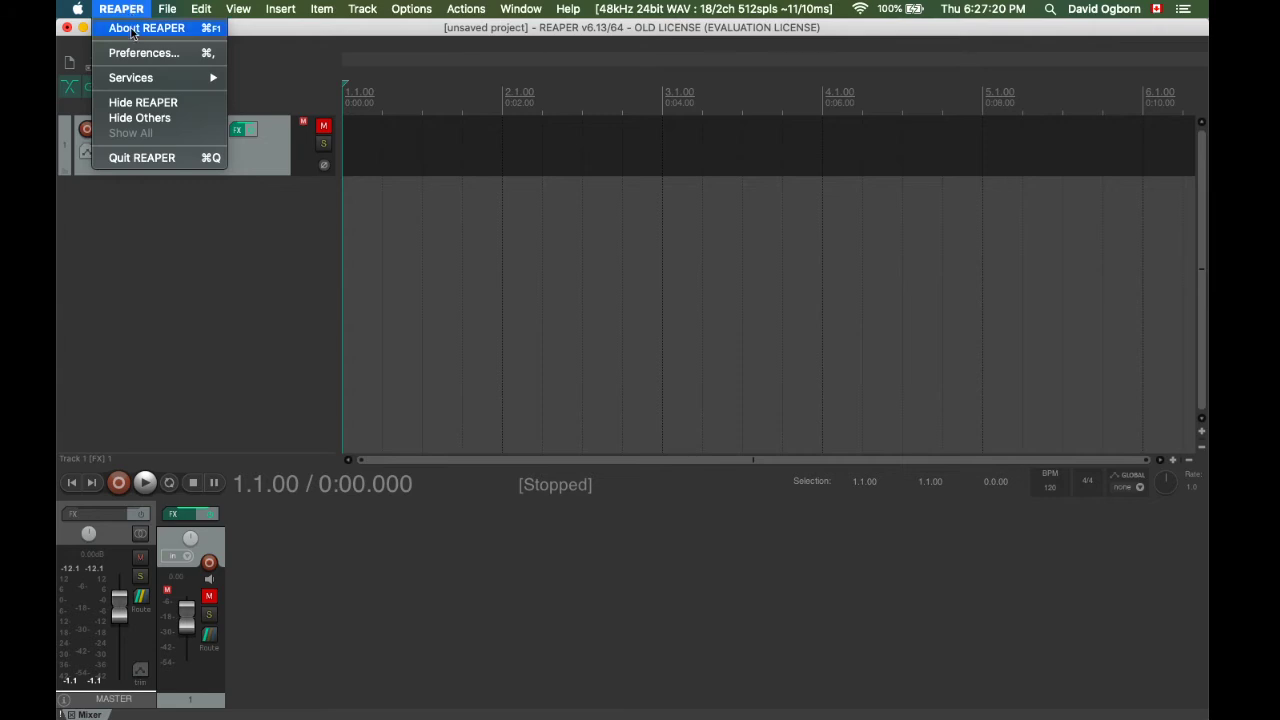
# Set the pan law in Advanced Project Settings to -3.0 dB and confirm.
pyautogui.moveTo(166, 8)
pyautogui.click(189, 226)
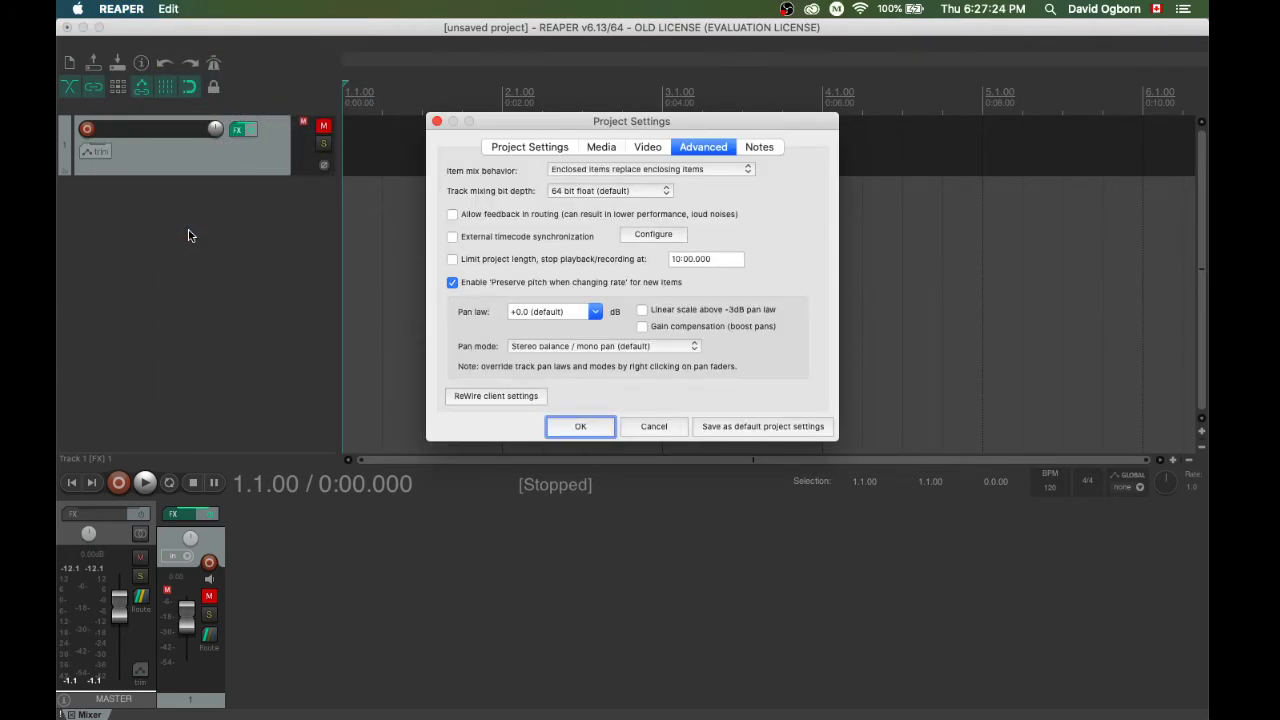
pyautogui.click(594, 312)
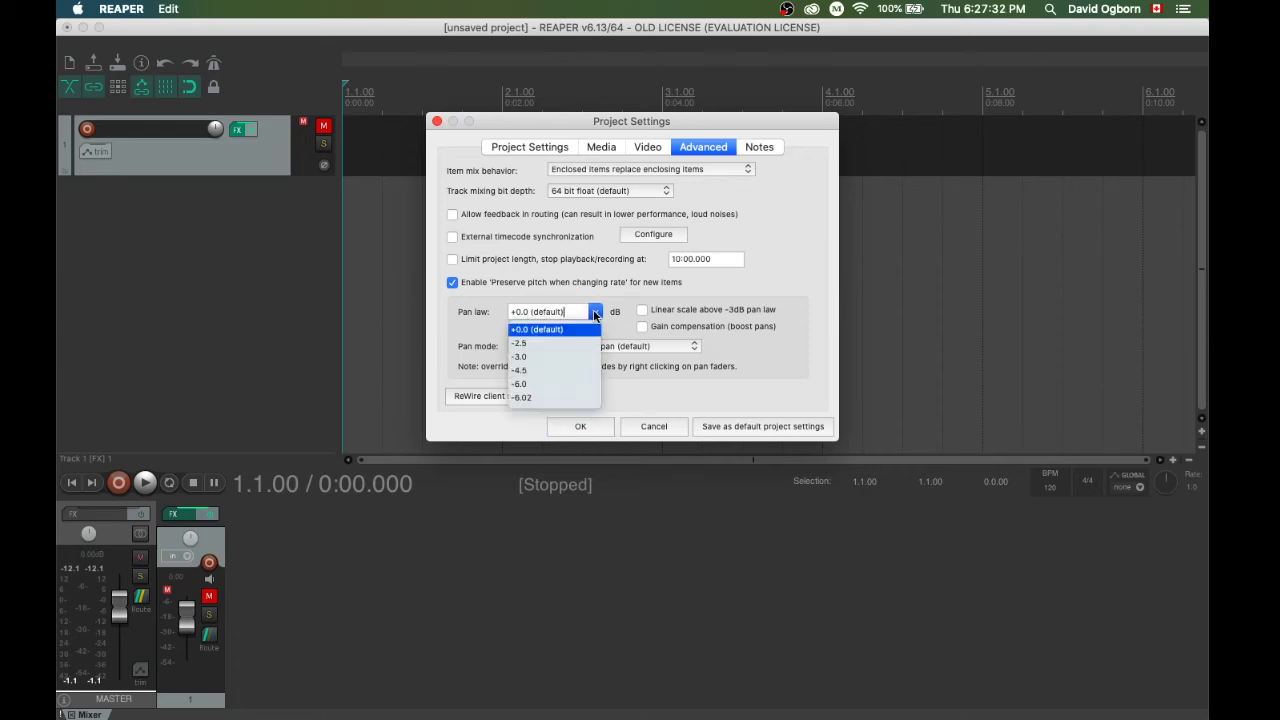
pyautogui.click(530, 358)
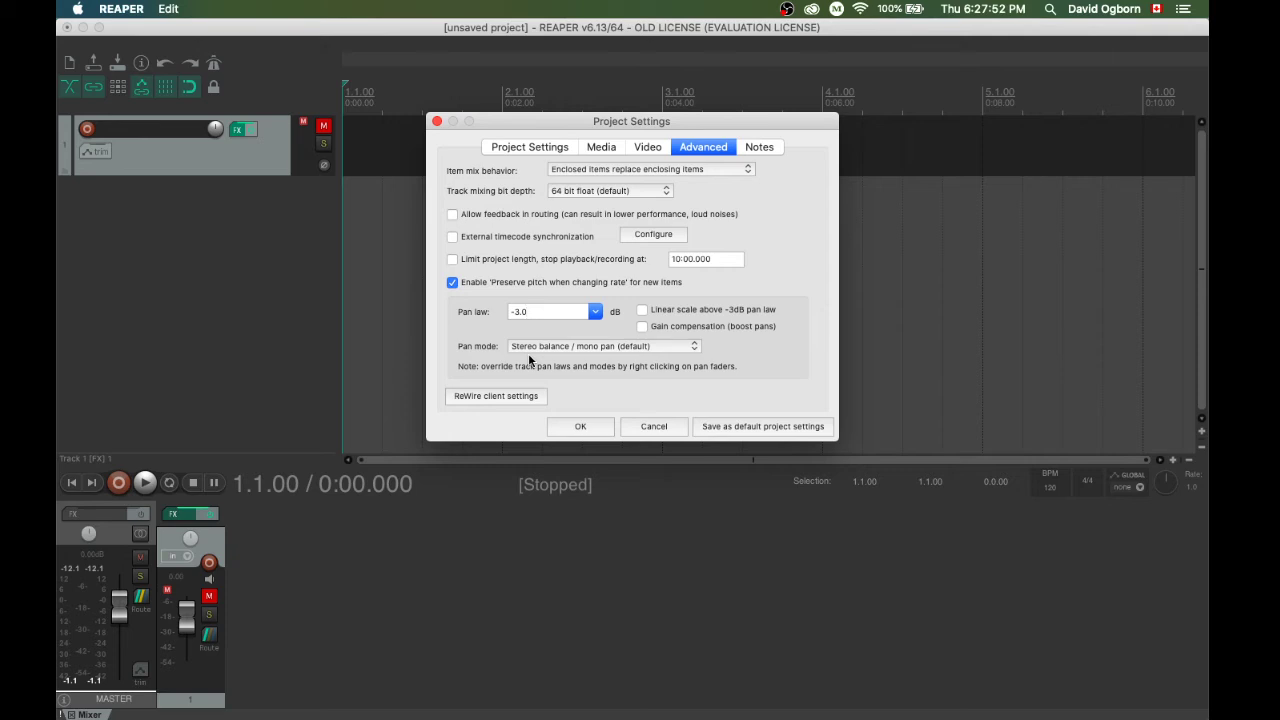
pyautogui.click(580, 426)
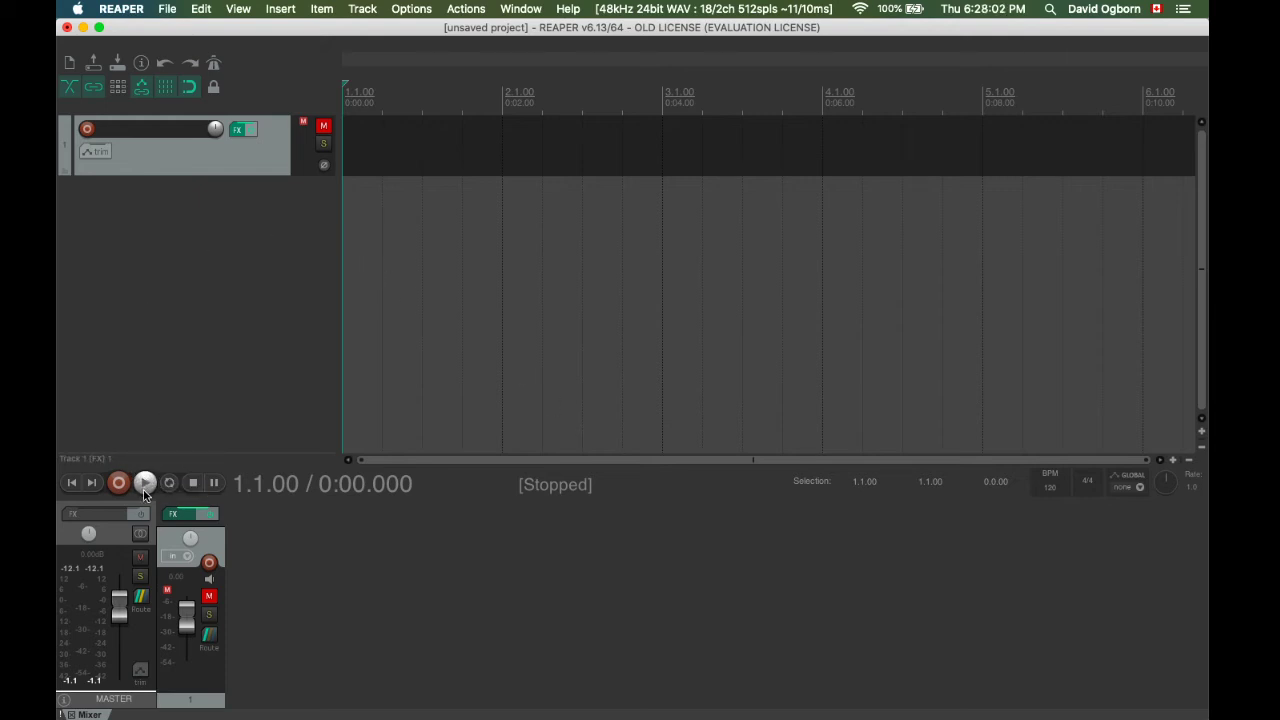
pyautogui.click(326, 127)
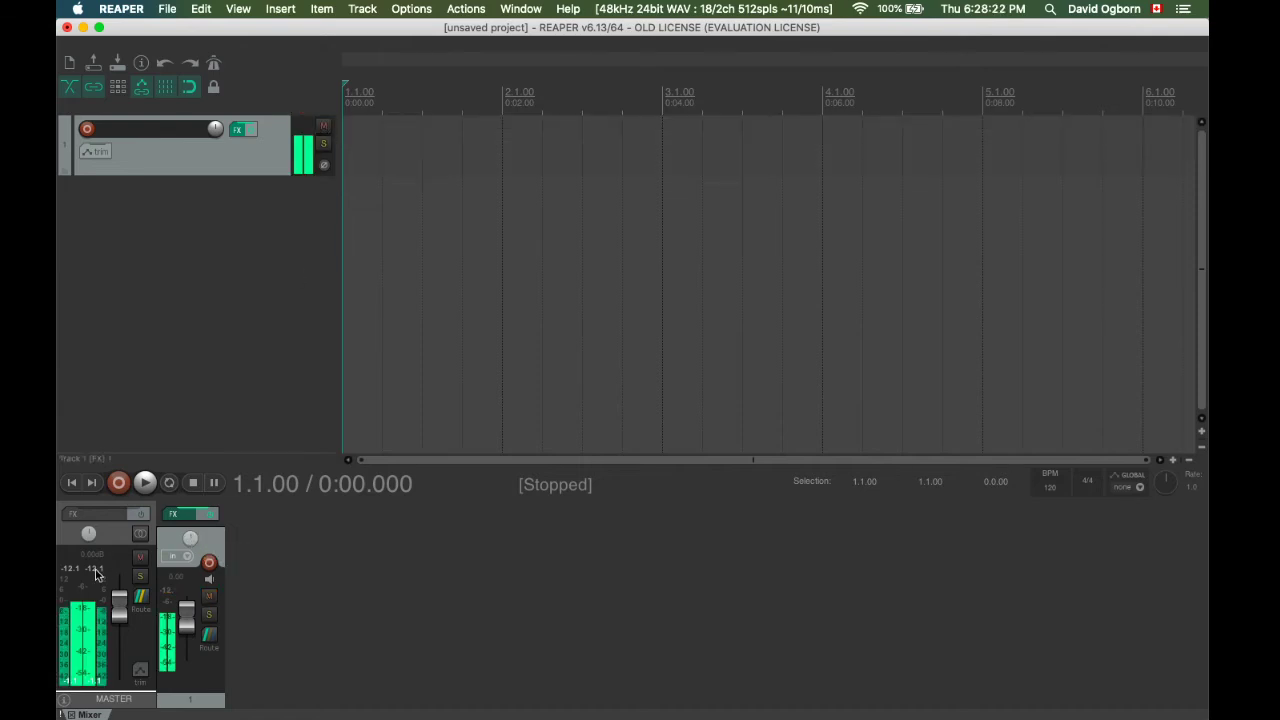
pyautogui.moveTo(197, 535)
pyautogui.mouseDown()
pyautogui.moveTo(197, 588)
pyautogui.moveTo(197, 517)
pyautogui.moveTo(190, 538)
pyautogui.mouseUp()
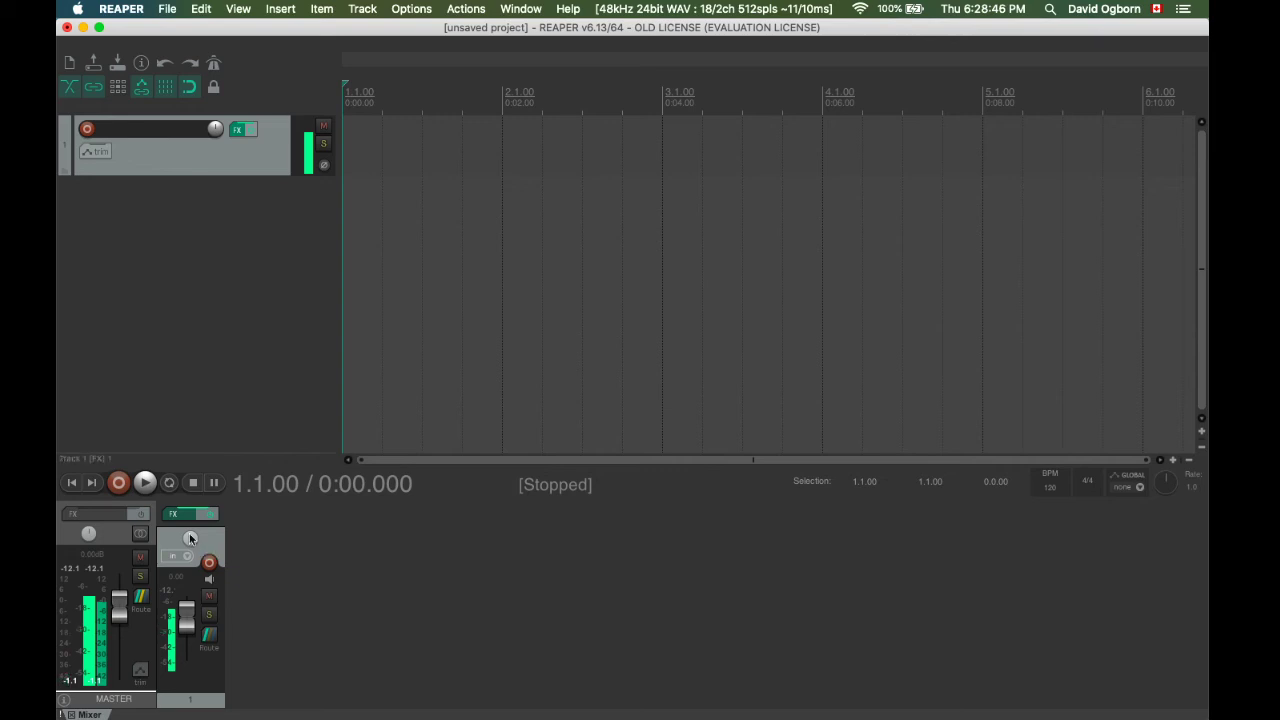
pyautogui.doubleClick(190, 538)
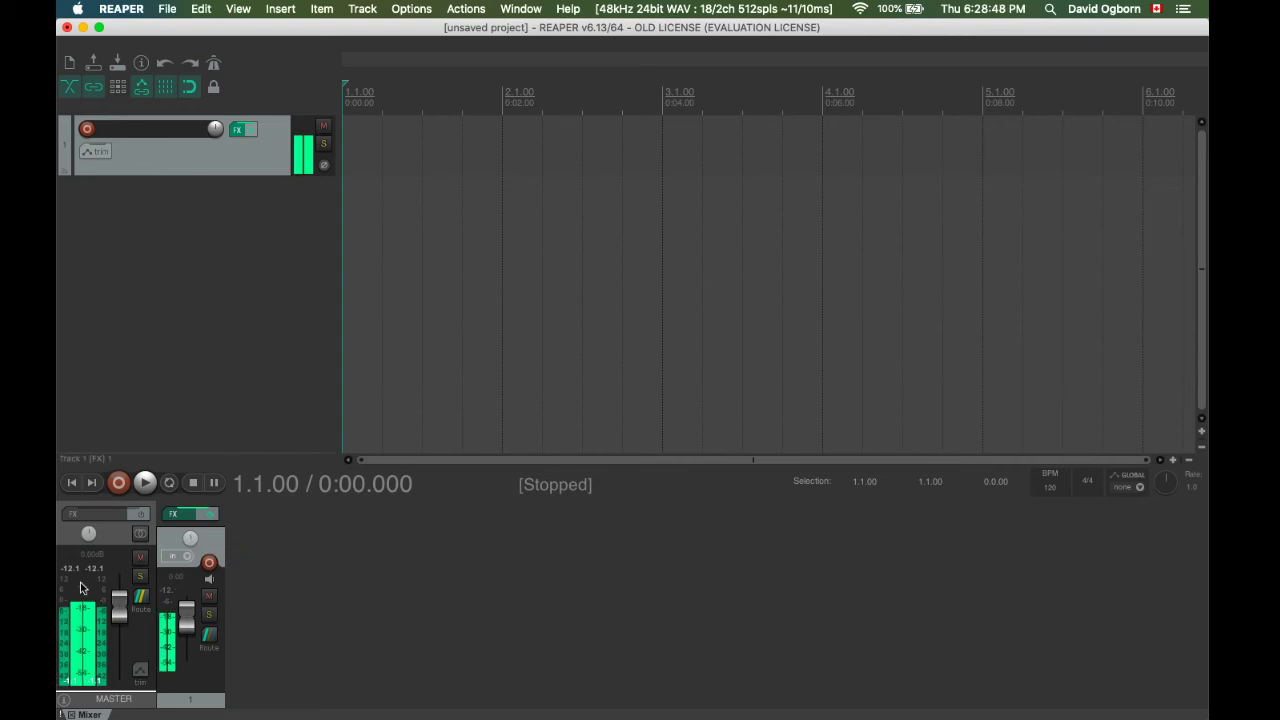
pyautogui.click(326, 128)
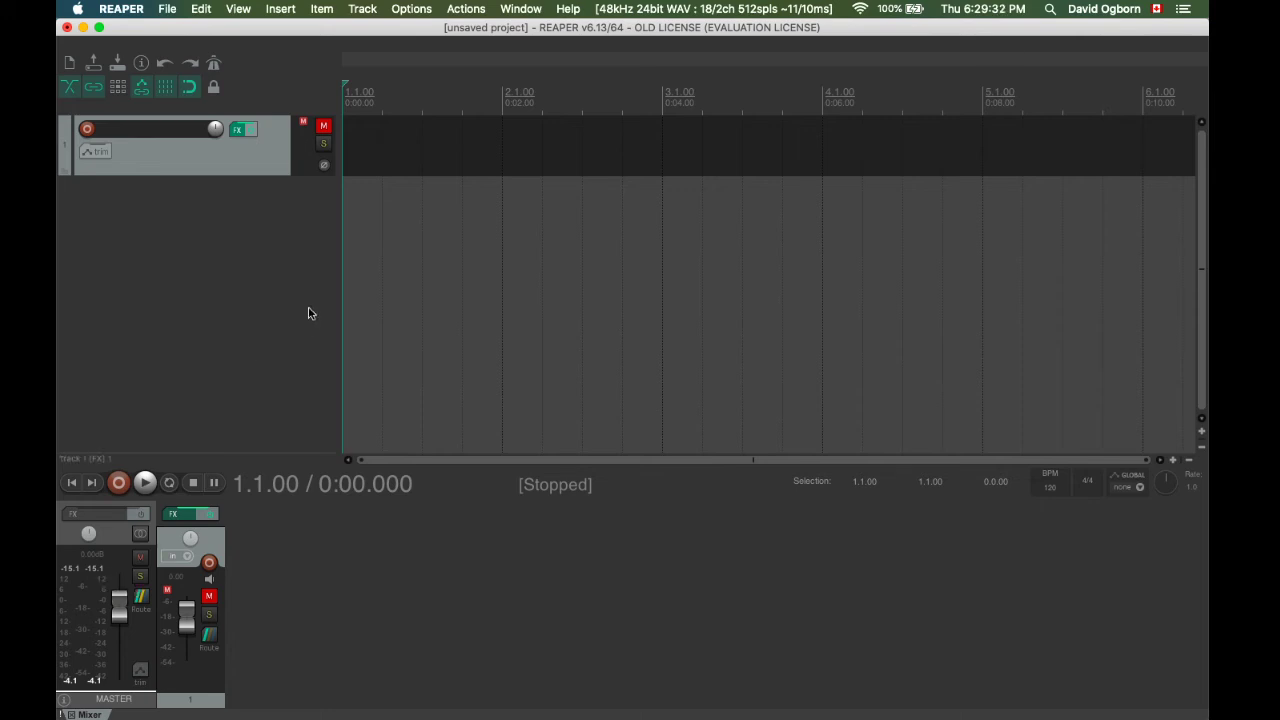
# Change the project's Advanced pan law from -3.0 to -4.5 dB and confirm.
pyautogui.click(167, 8)
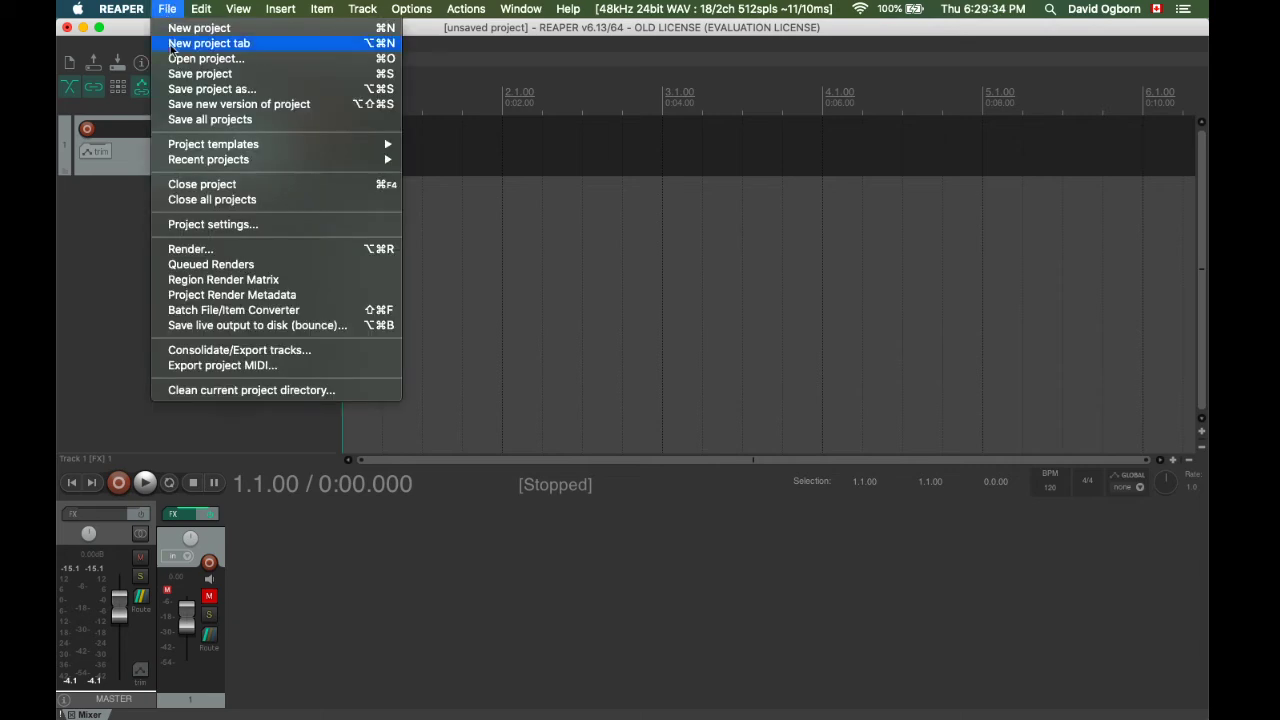
pyautogui.click(189, 226)
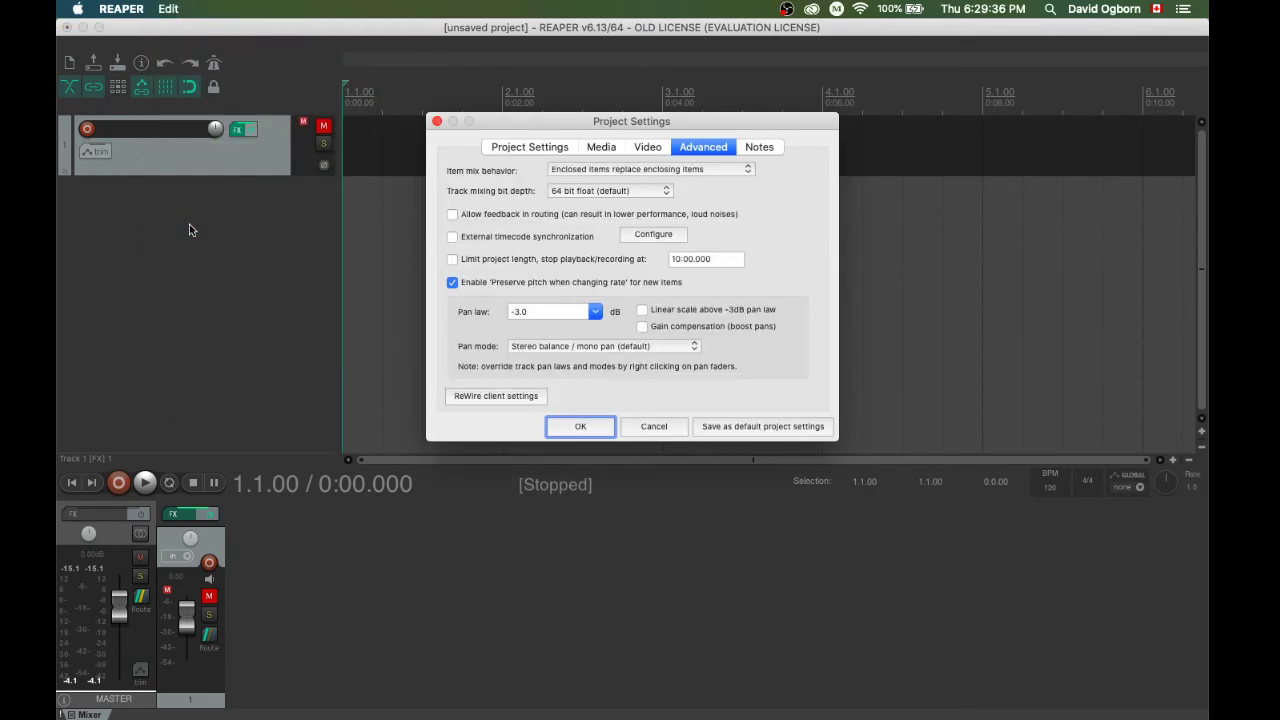
pyautogui.click(595, 312)
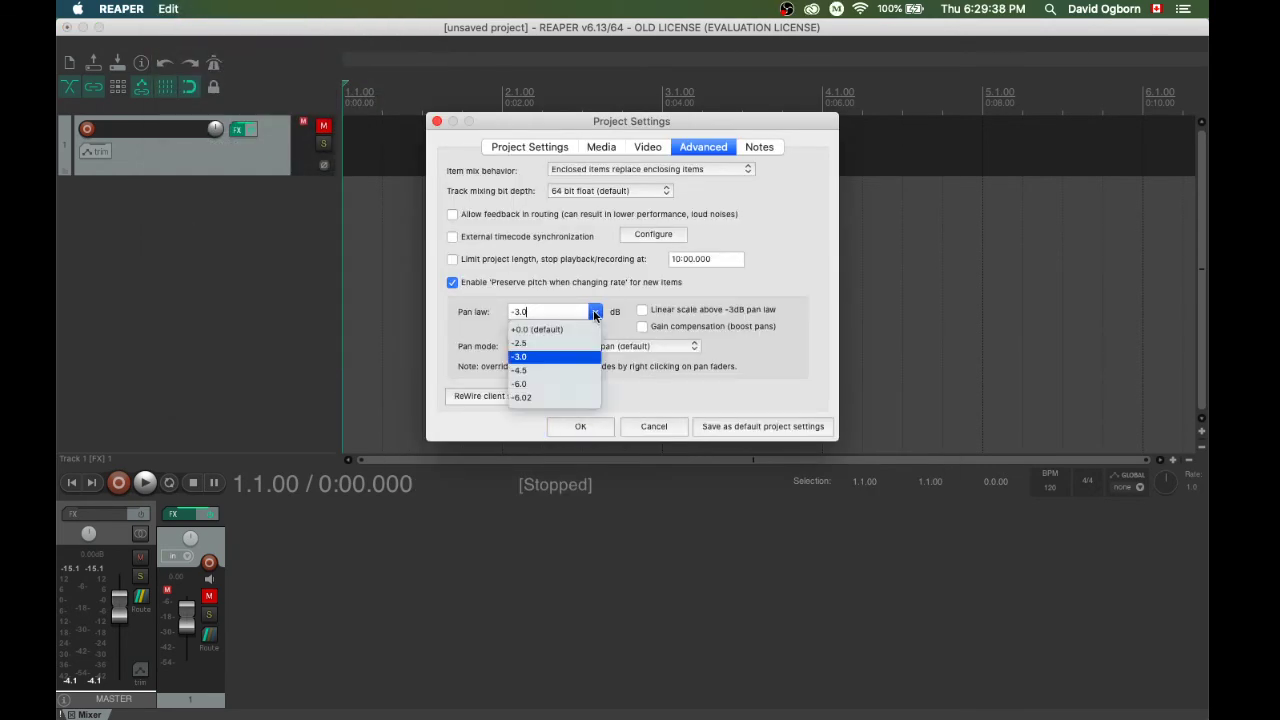
pyautogui.click(530, 371)
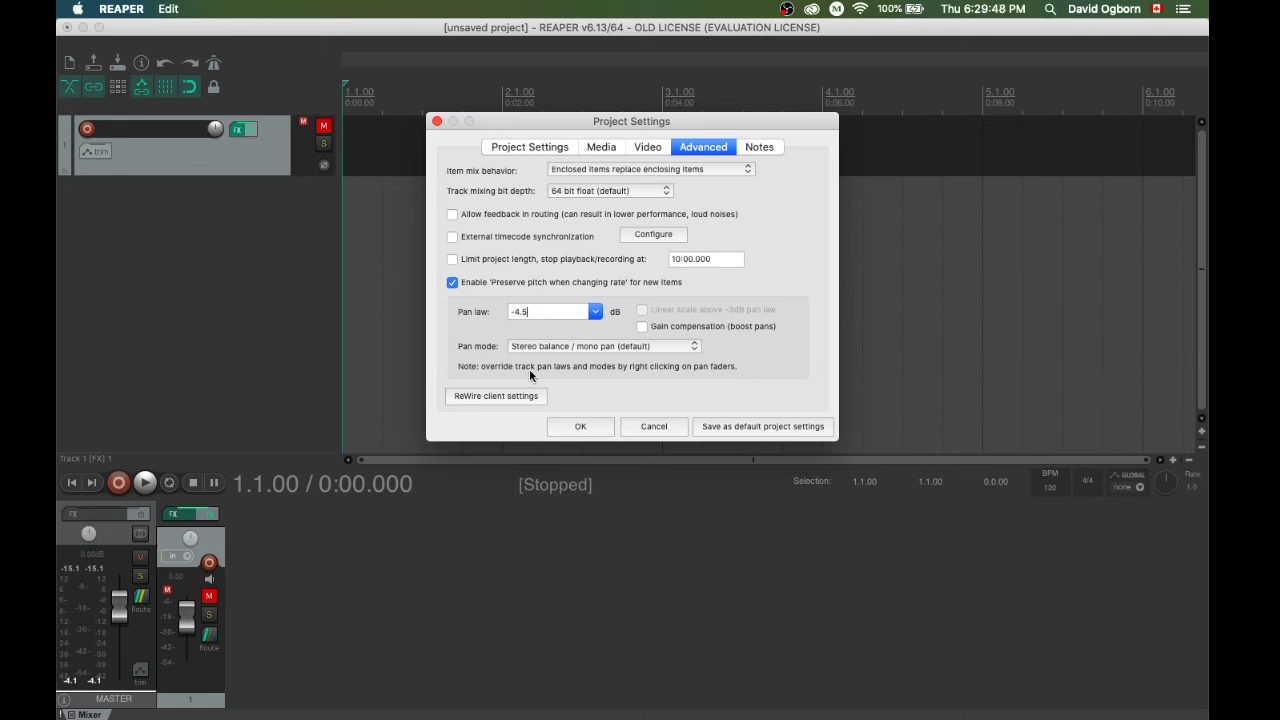
pyautogui.click(590, 427)
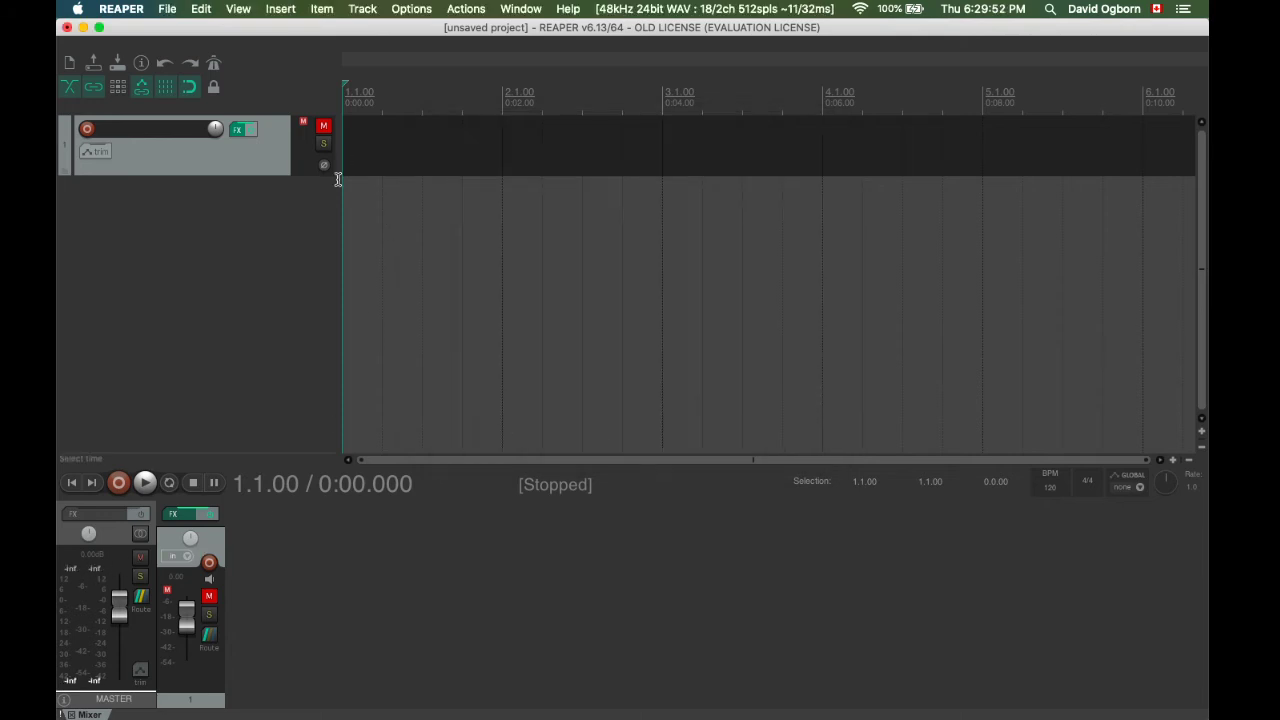
pyautogui.moveTo(190, 538); pyautogui.dragTo(190, 545)
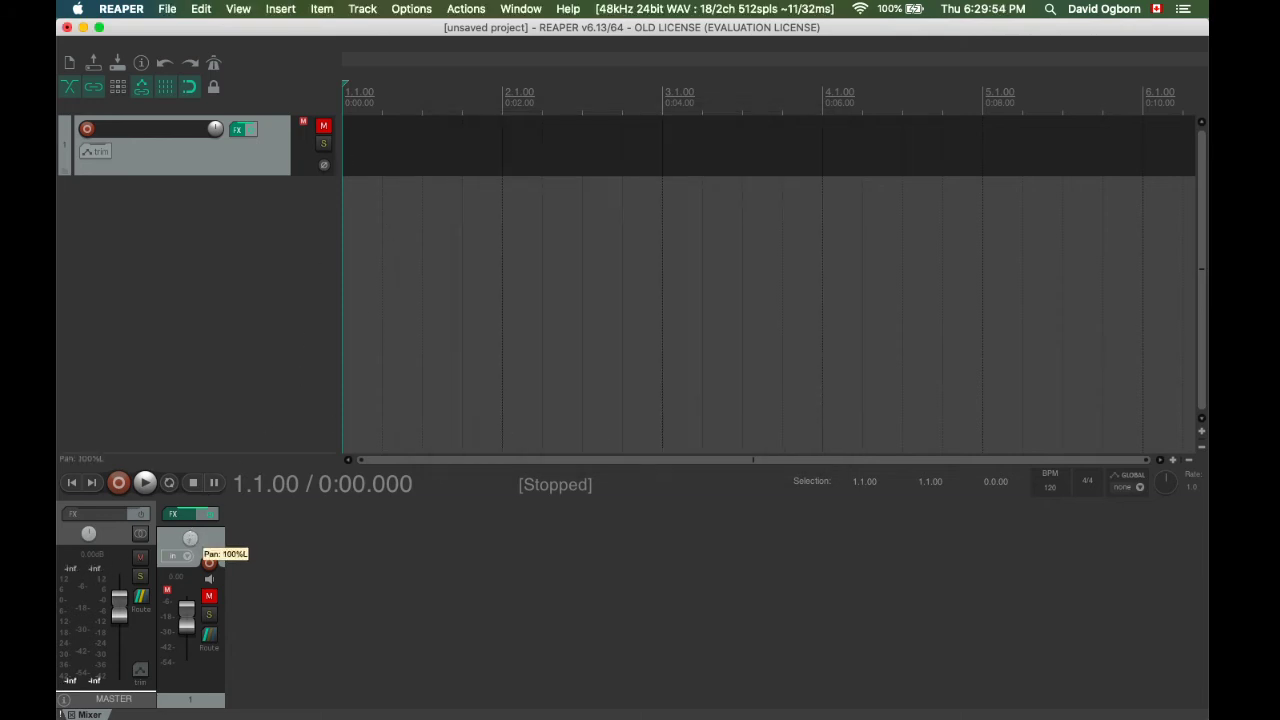
pyautogui.click(323, 128)
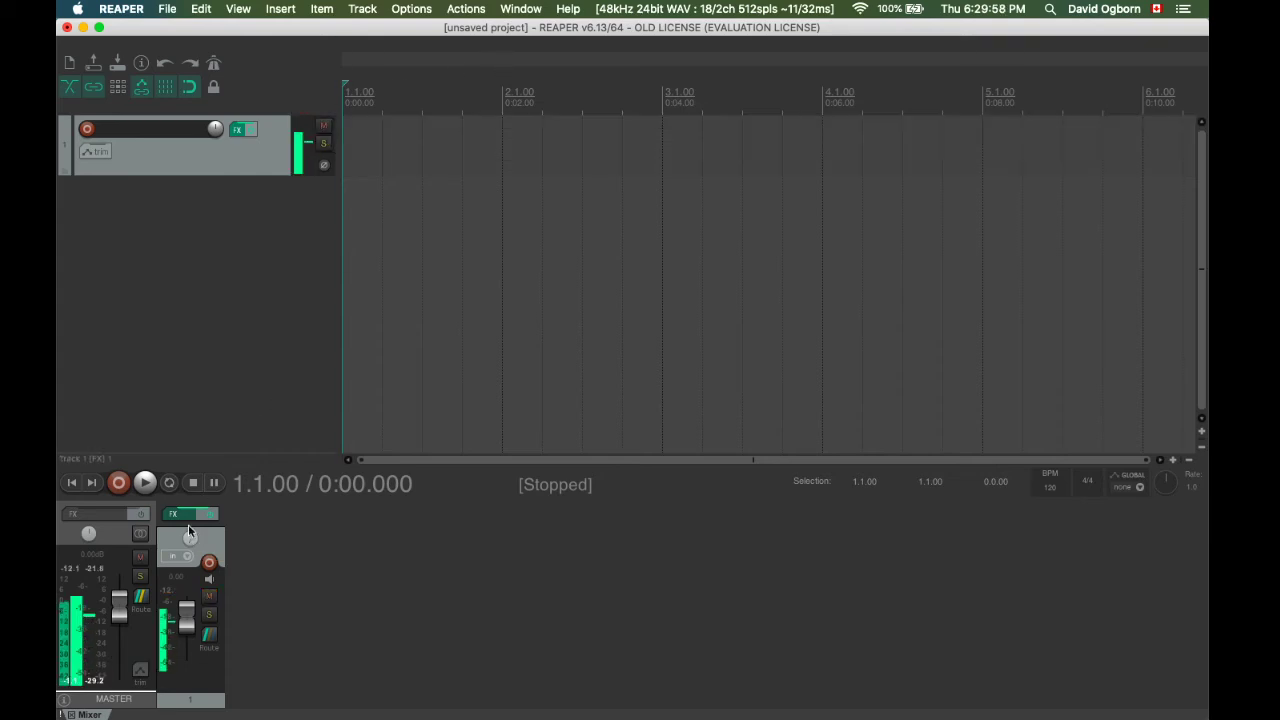
pyautogui.moveTo(190, 545)
pyautogui.mouseDown()
pyautogui.moveTo(190, 575)
pyautogui.moveTo(190, 530)
pyautogui.mouseUp()
pyautogui.scroll(5, 209, 562)
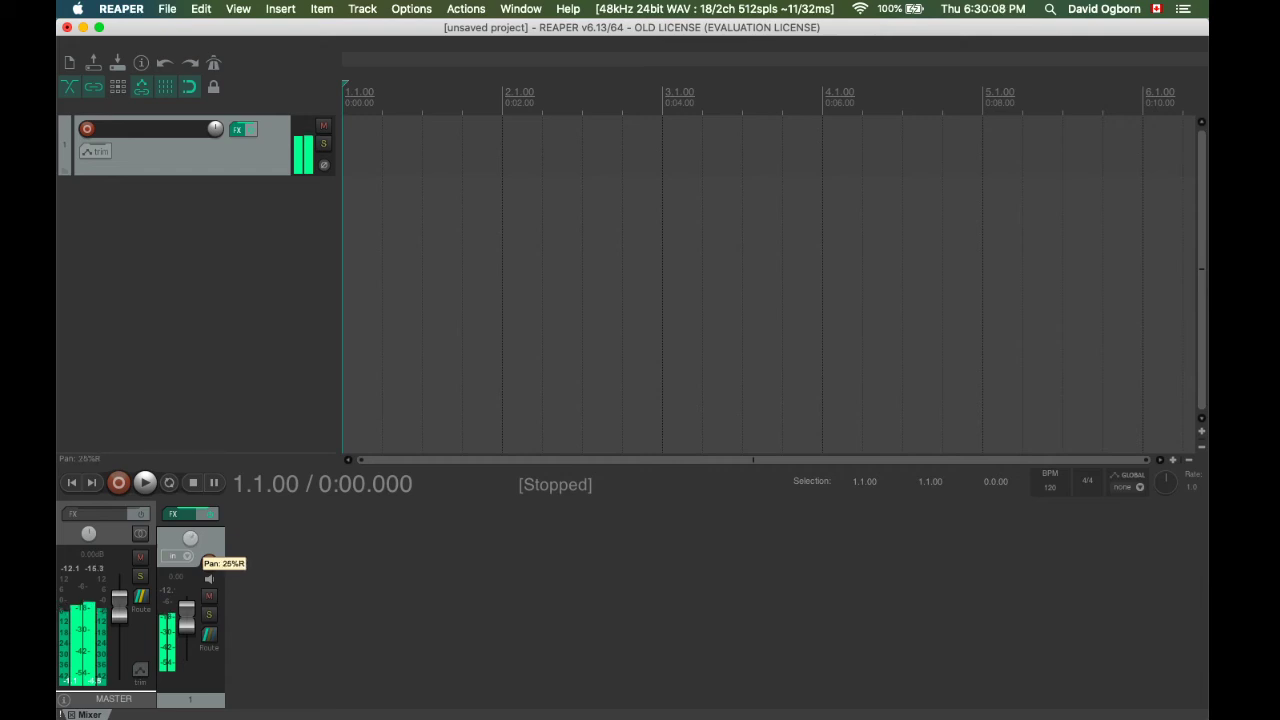
pyautogui.scroll(10, 209, 561)
pyautogui.scroll(7, 209, 561)
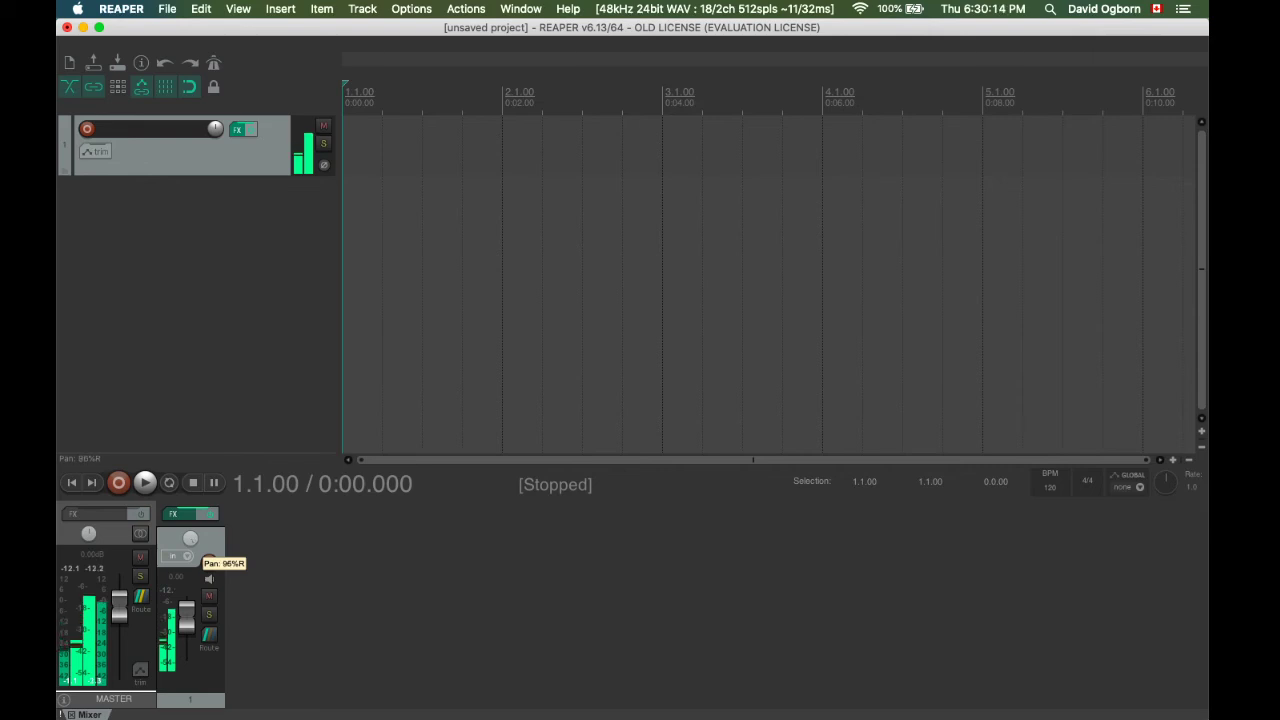
pyautogui.scroll(4, 209, 562)
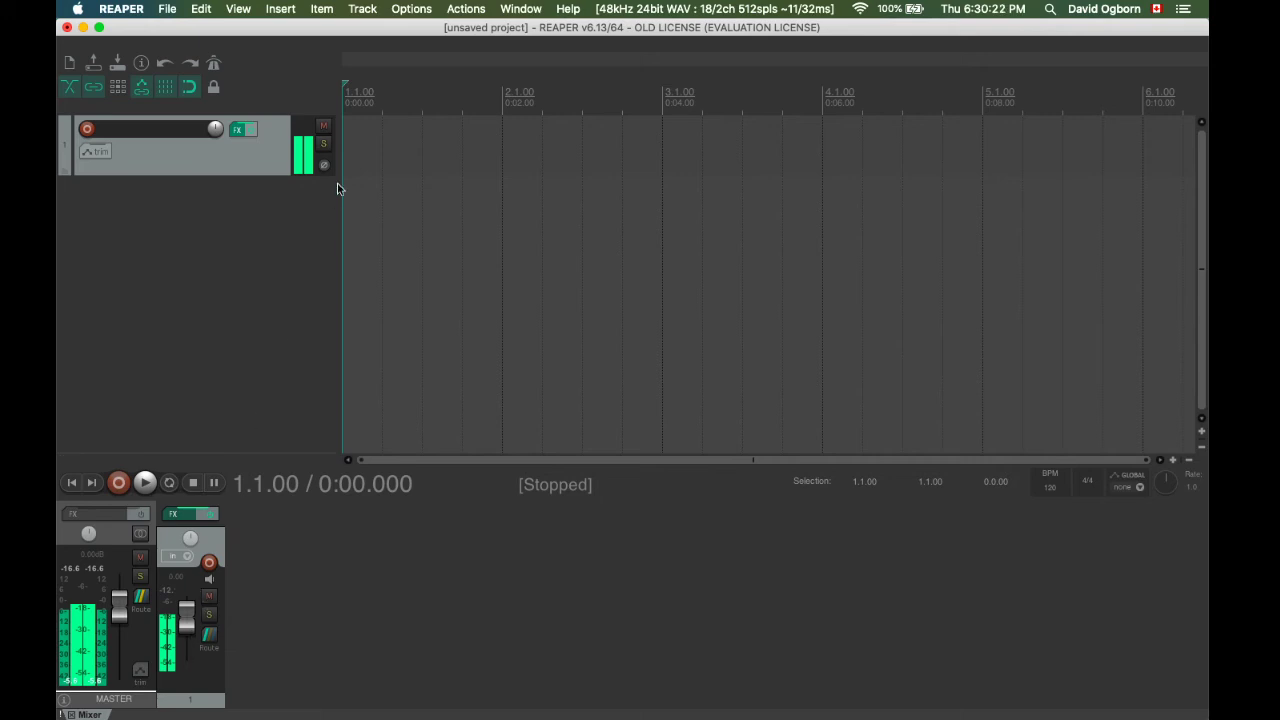
pyautogui.click(323, 128)
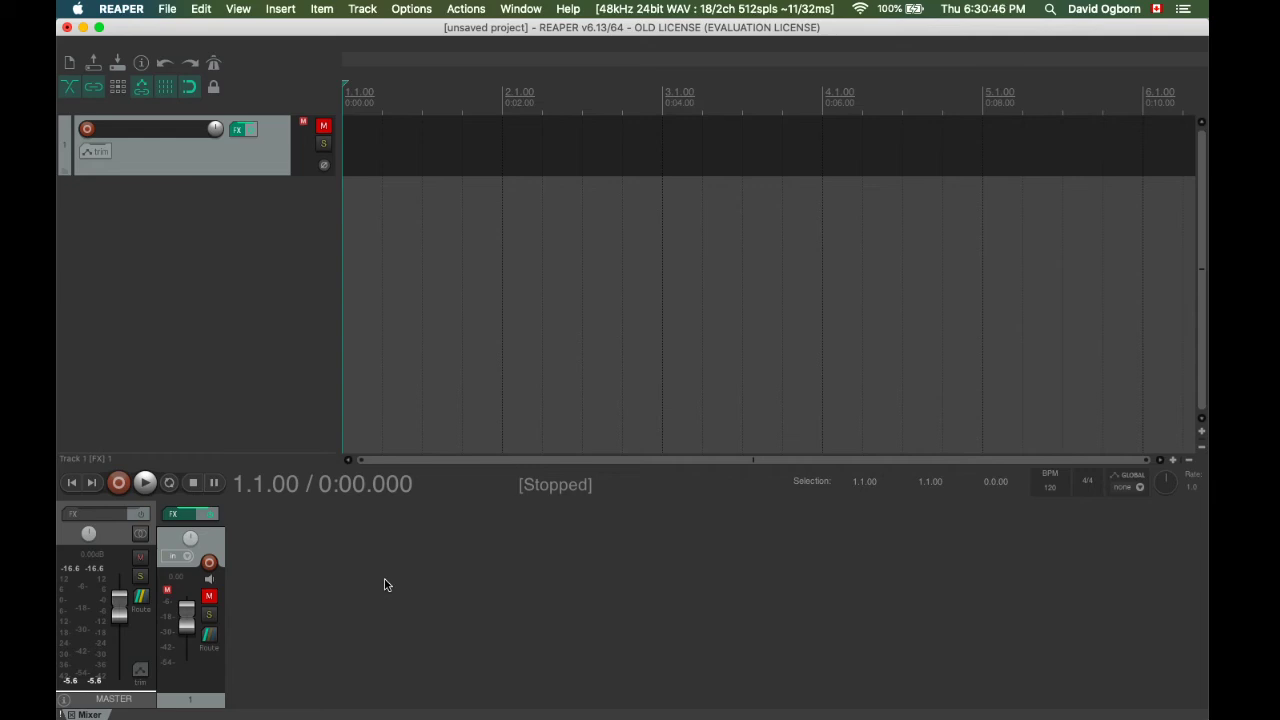
# Switch the project pan law to -6.0 dB in Advanced Project Settings and confirm.
pyautogui.click(142, 8)
pyautogui.moveTo(165, 9)
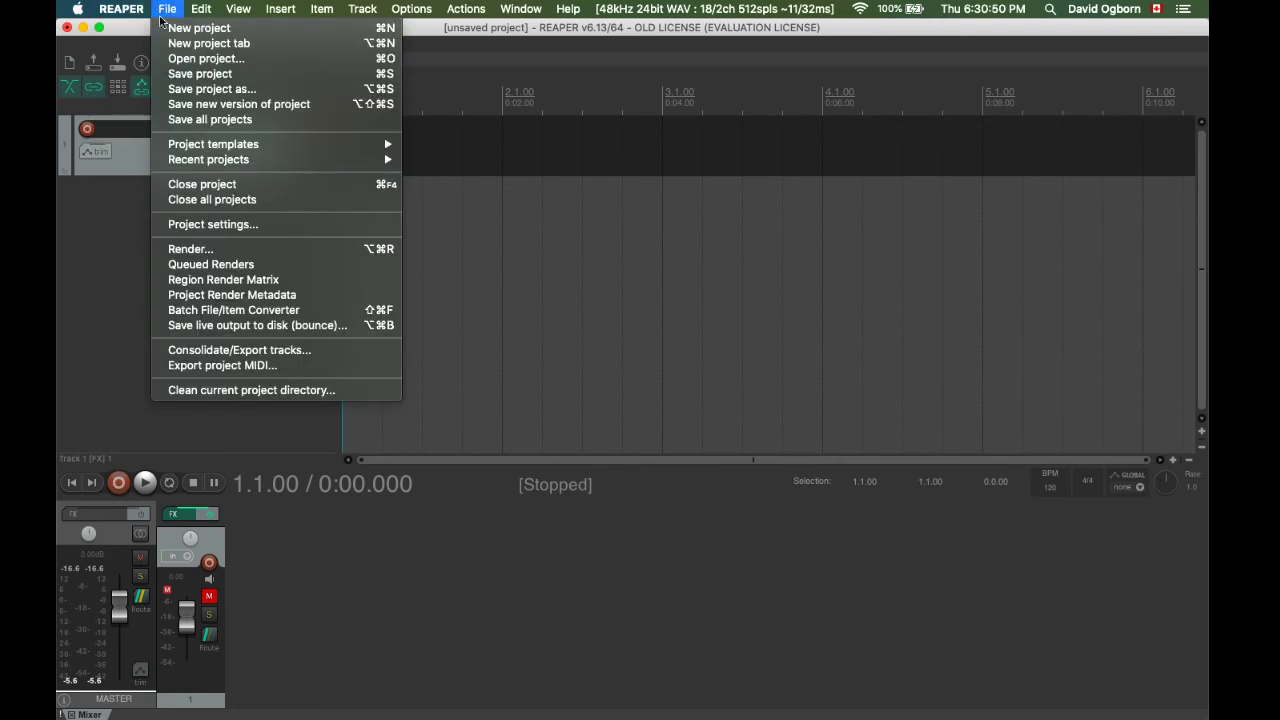
pyautogui.click(183, 226)
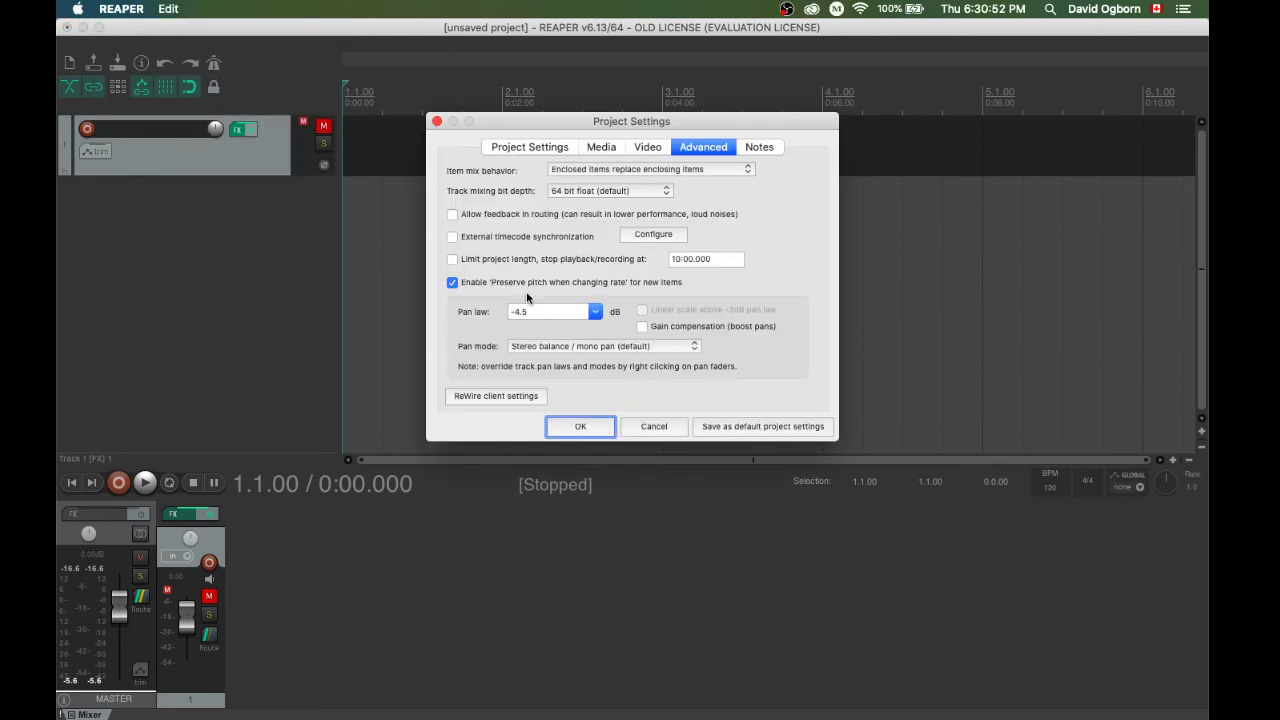
pyautogui.click(595, 312)
pyautogui.click(524, 393)
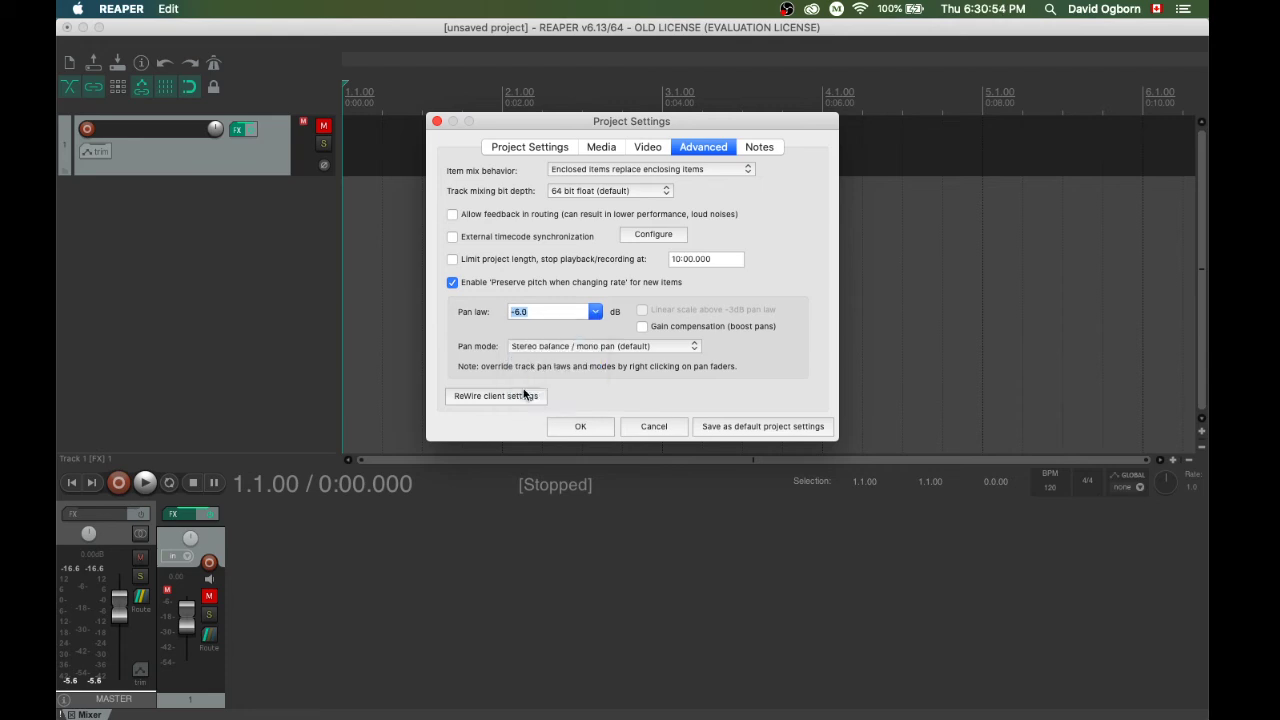
pyautogui.click(581, 427)
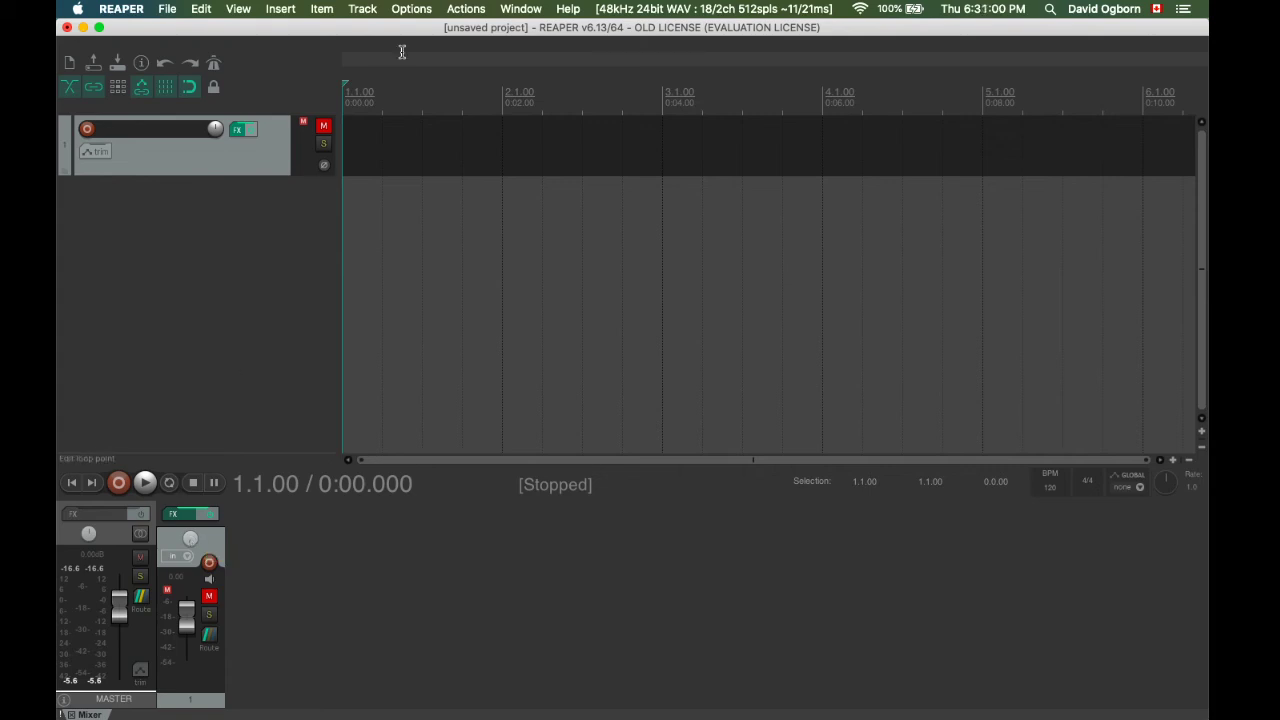
pyautogui.click(324, 127)
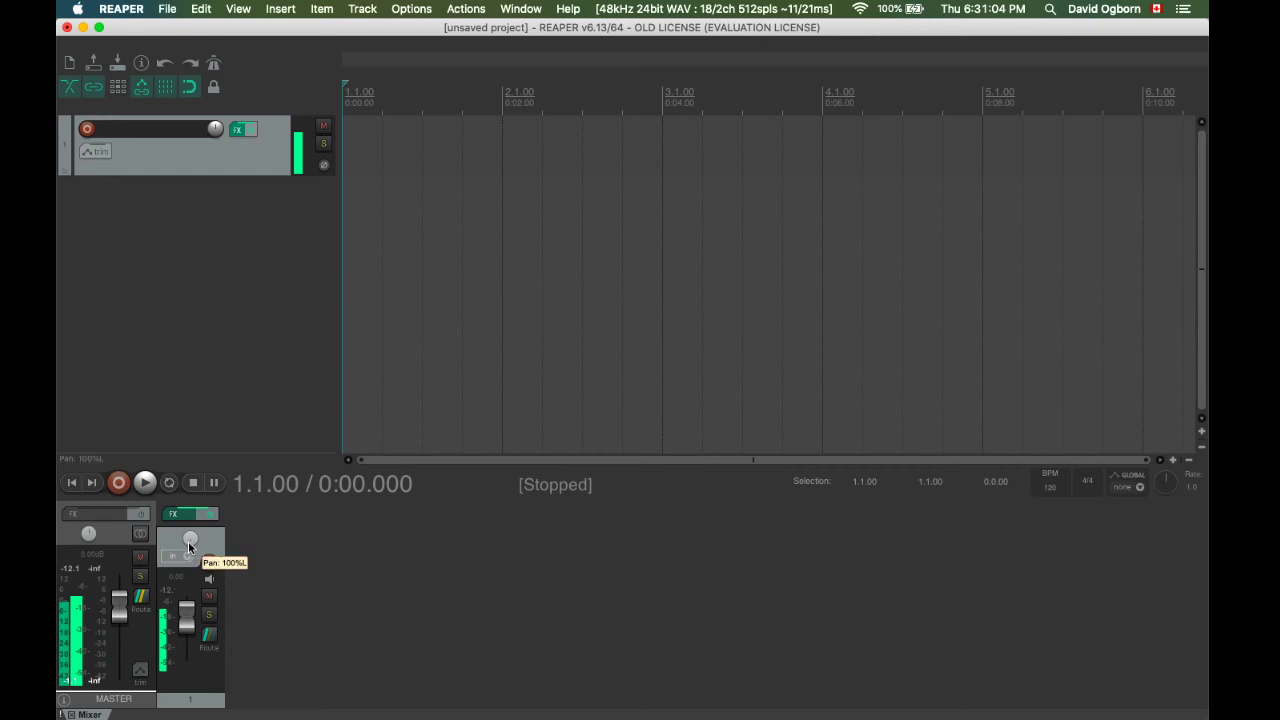
pyautogui.moveTo(193, 555)
pyautogui.mouseDown()
pyautogui.moveTo(193, 498)
pyautogui.moveTo(190, 547)
pyautogui.mouseUp()
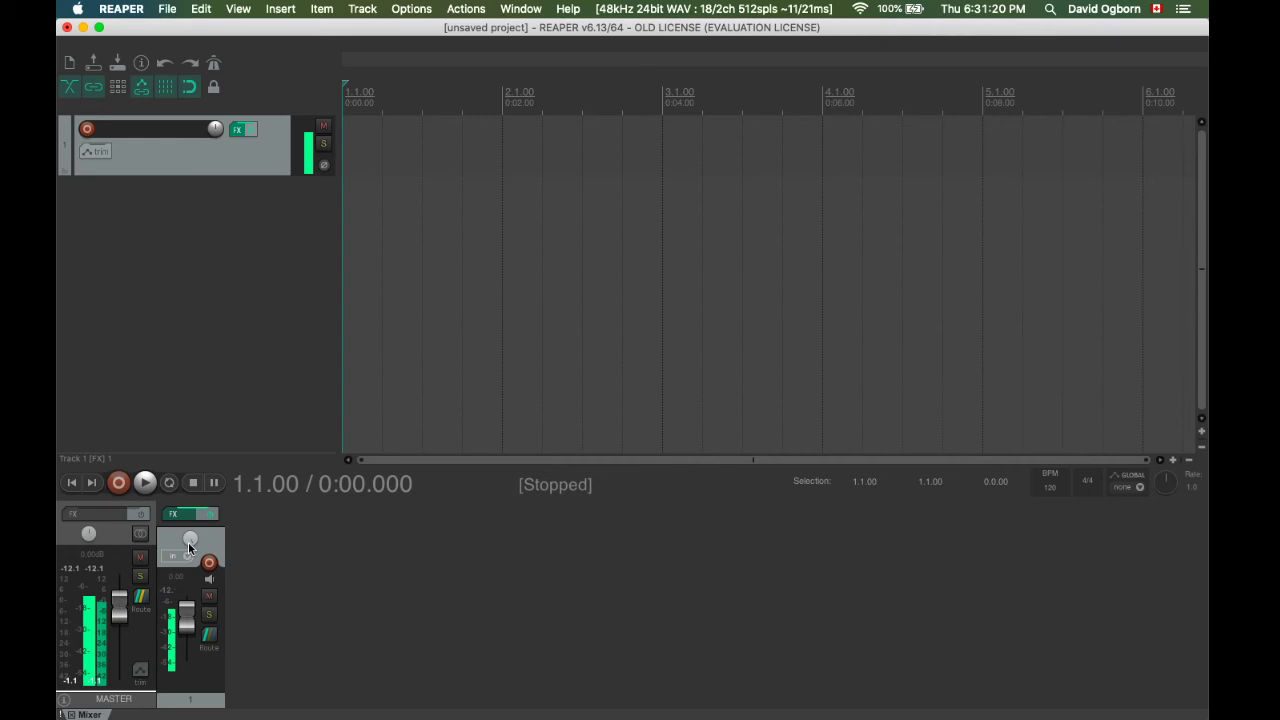
pyautogui.click(323, 128)
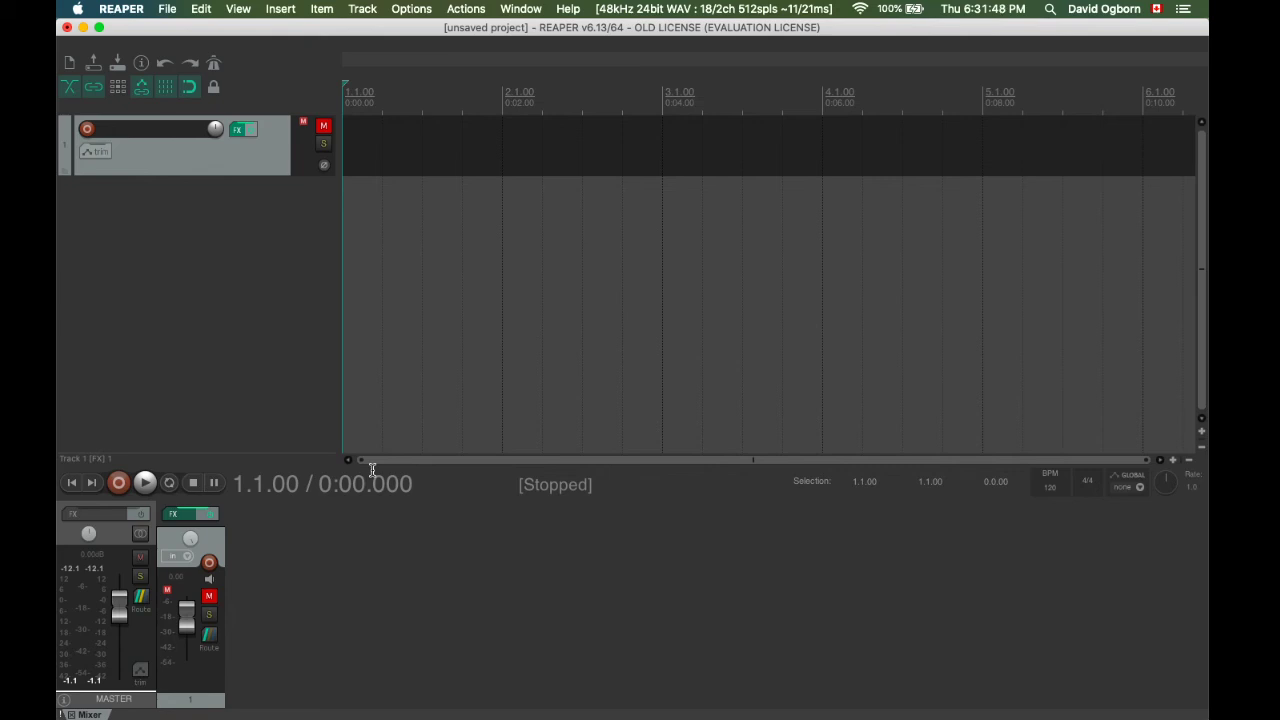
# Return to the slideshow and reveal the Pseudo-stereo slide's paragraphs on duplicating and altering the mono signal.
pyautogui.press('super+Tab')
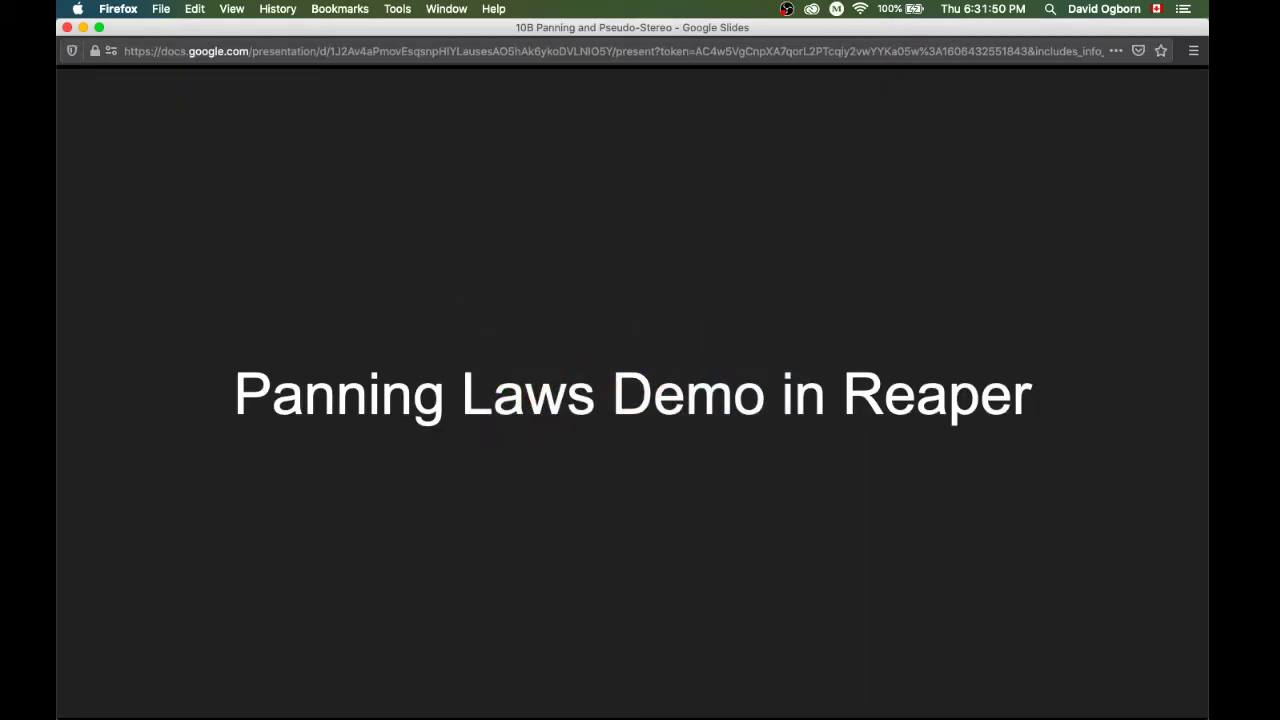
pyautogui.press('Right')
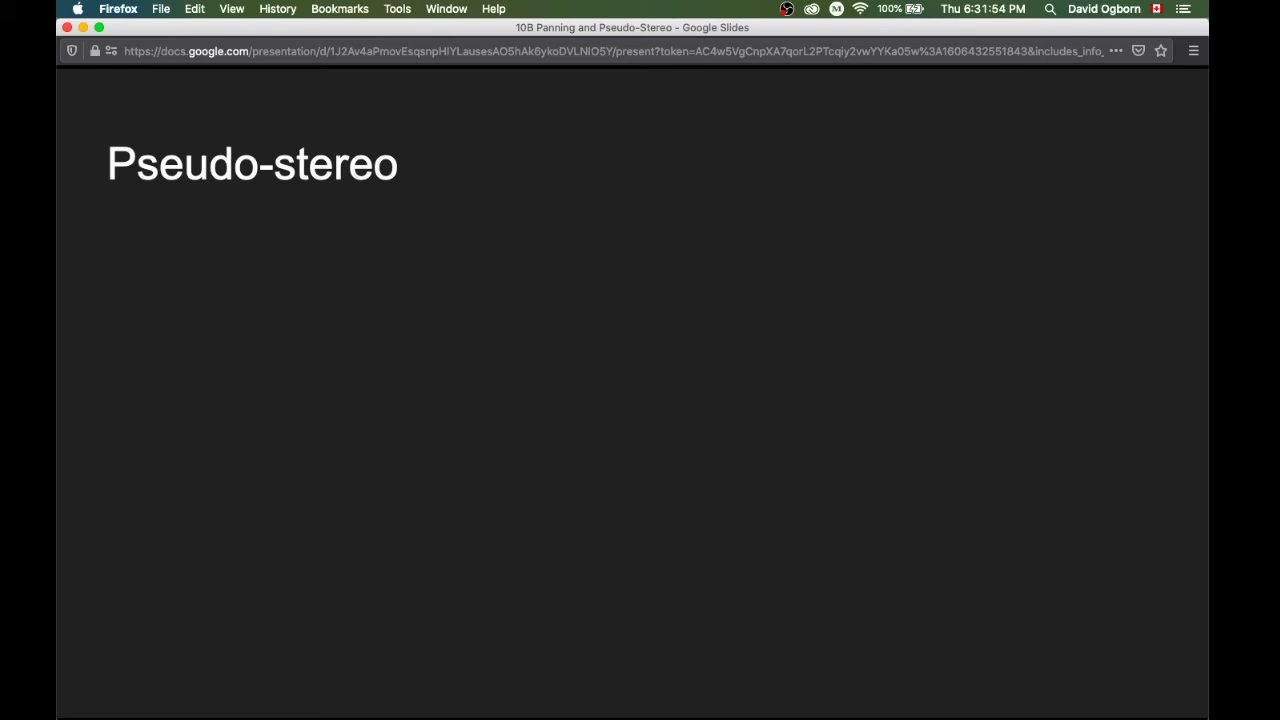
pyautogui.press('Right')
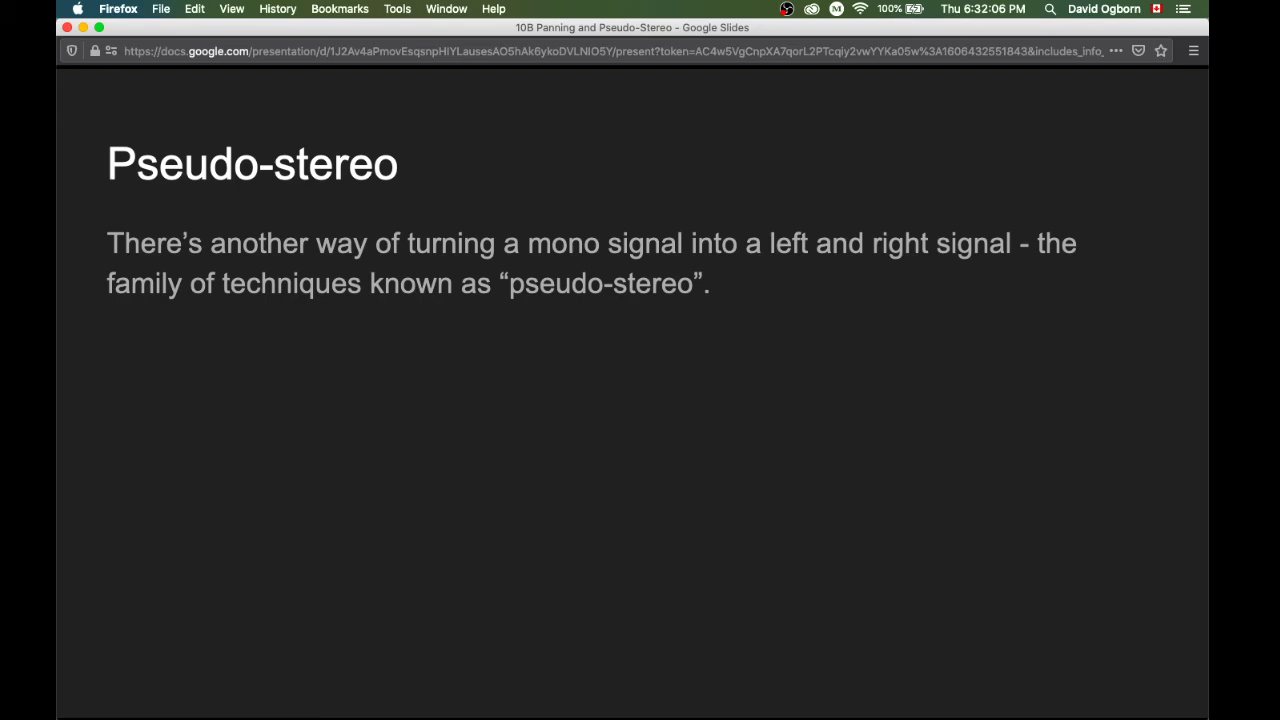
pyautogui.press('Right')
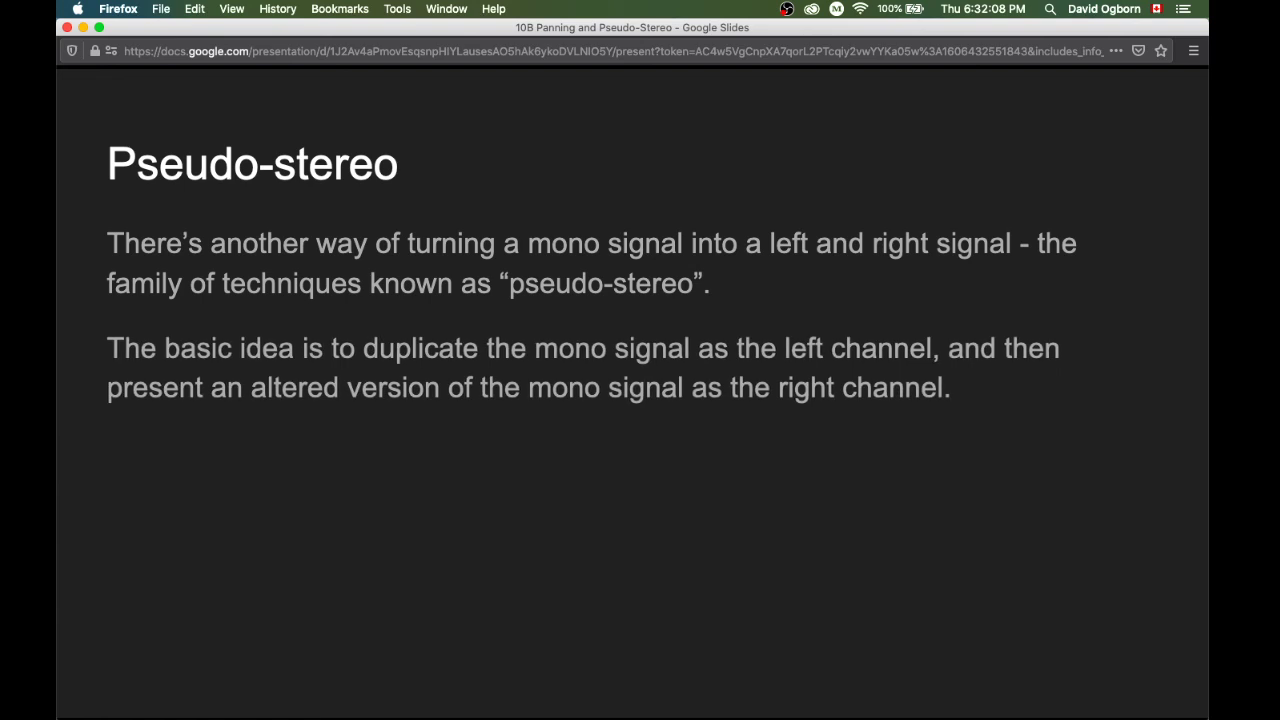